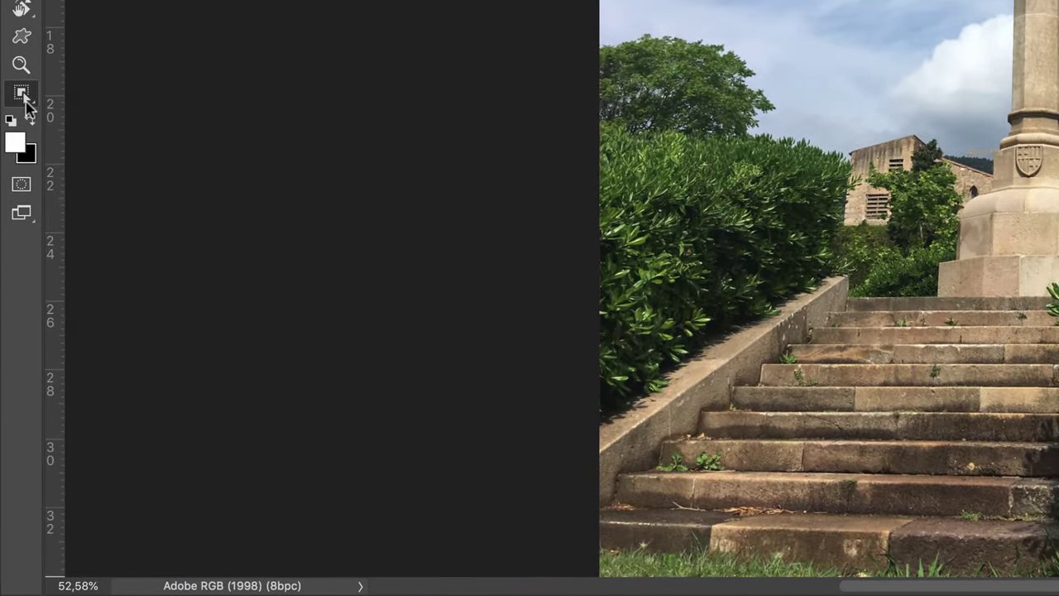
Step: Open the flyout of hidden extra tools from the Edit Toolbar '•••' button
left_click(22, 94)
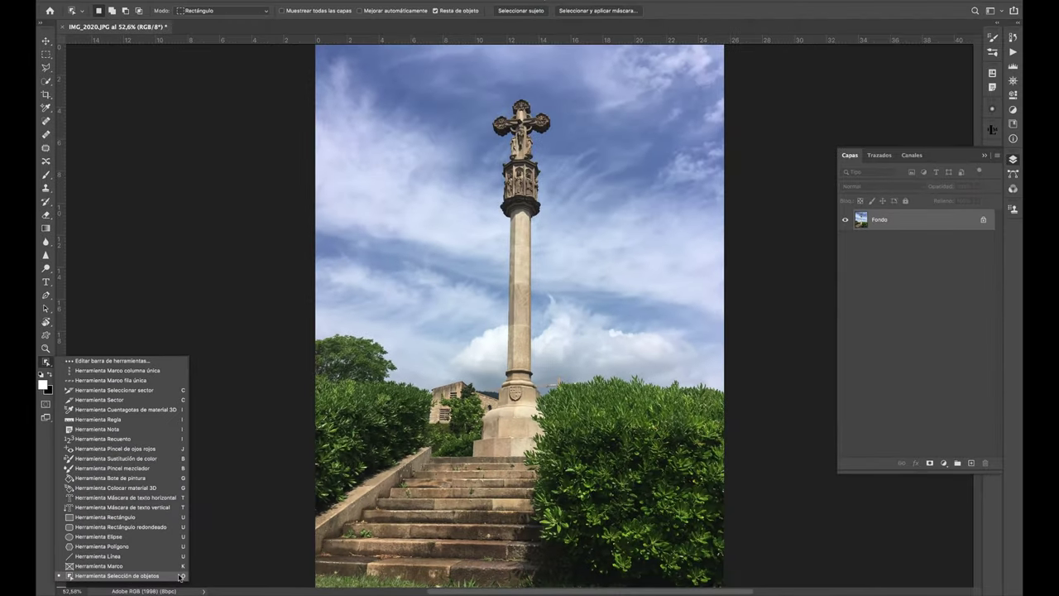
Step: Choose the Object Selection tool (Herramienta Selección de objetos) and set its Modo to Lazo
key("l")
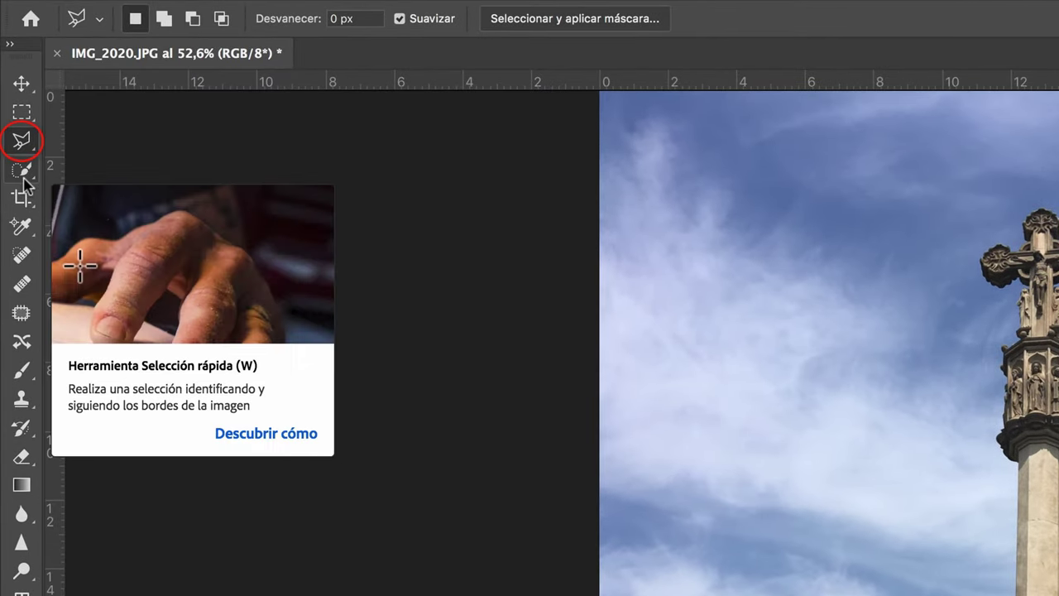
left_click(27, 176)
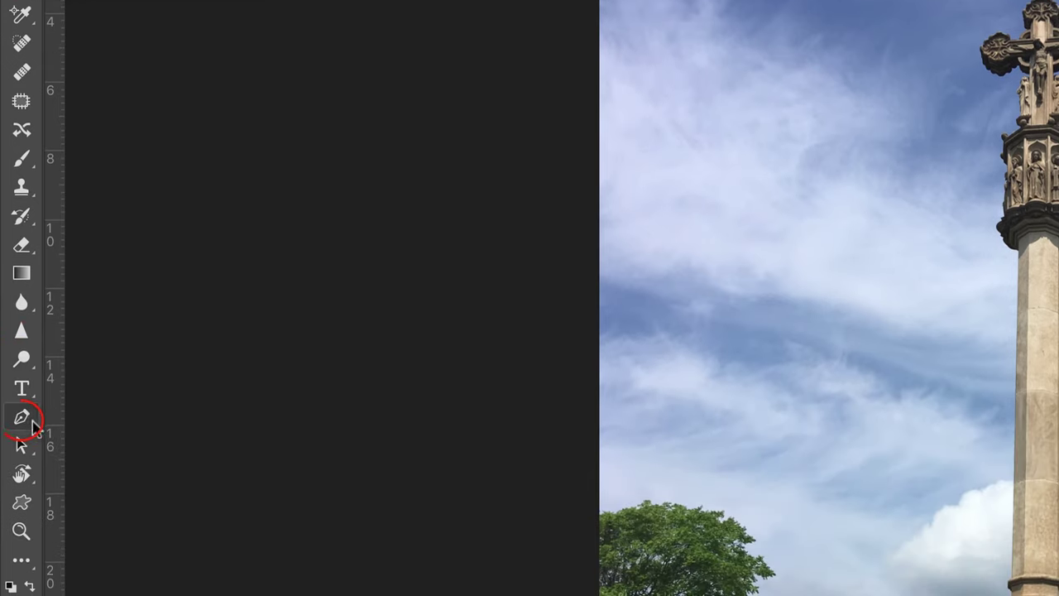
left_click(31, 422)
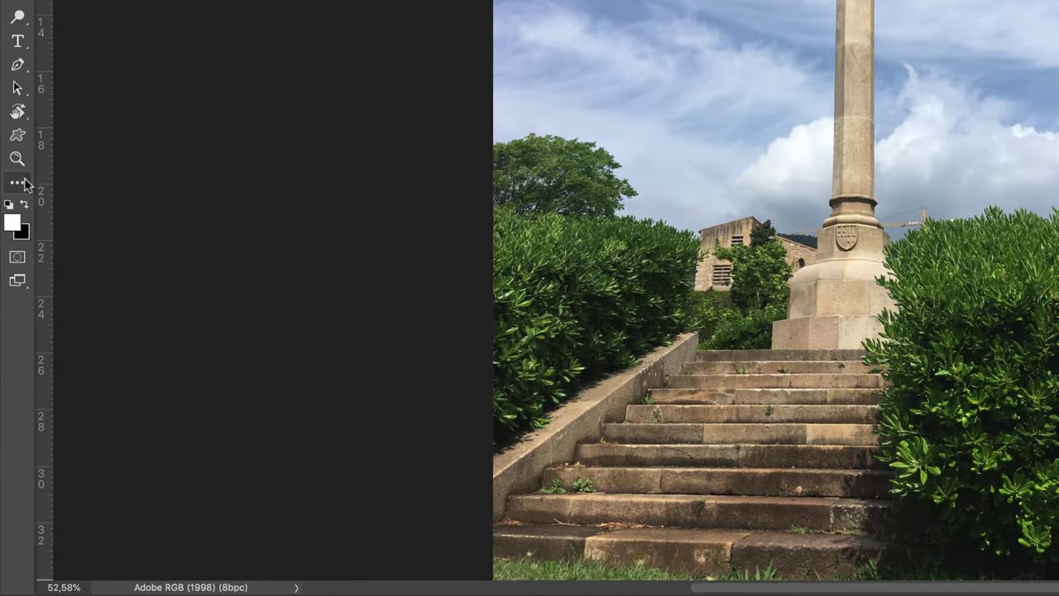
left_click(17, 188)
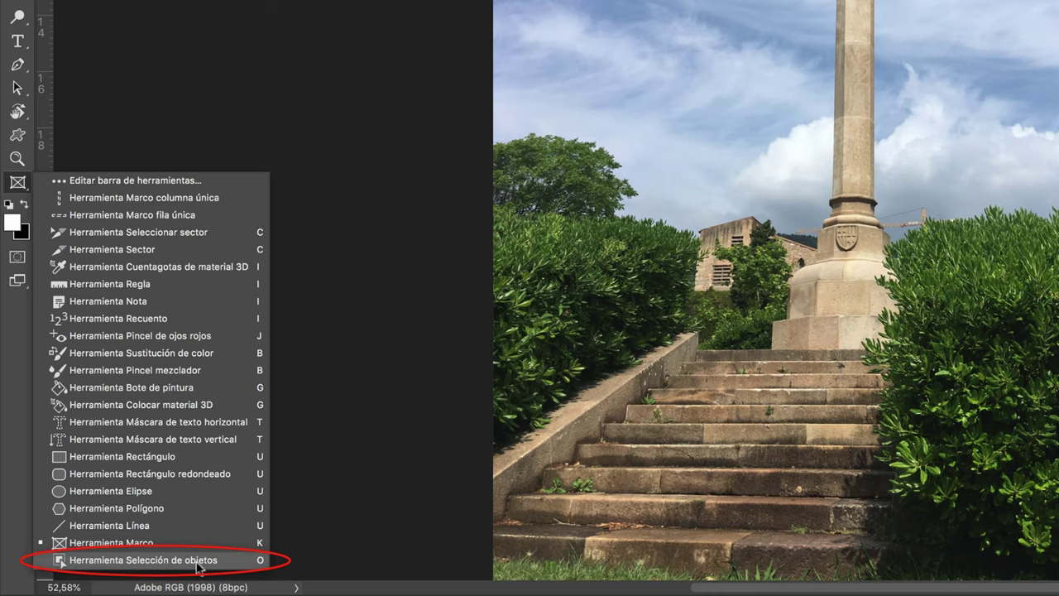
left_click(190, 562)
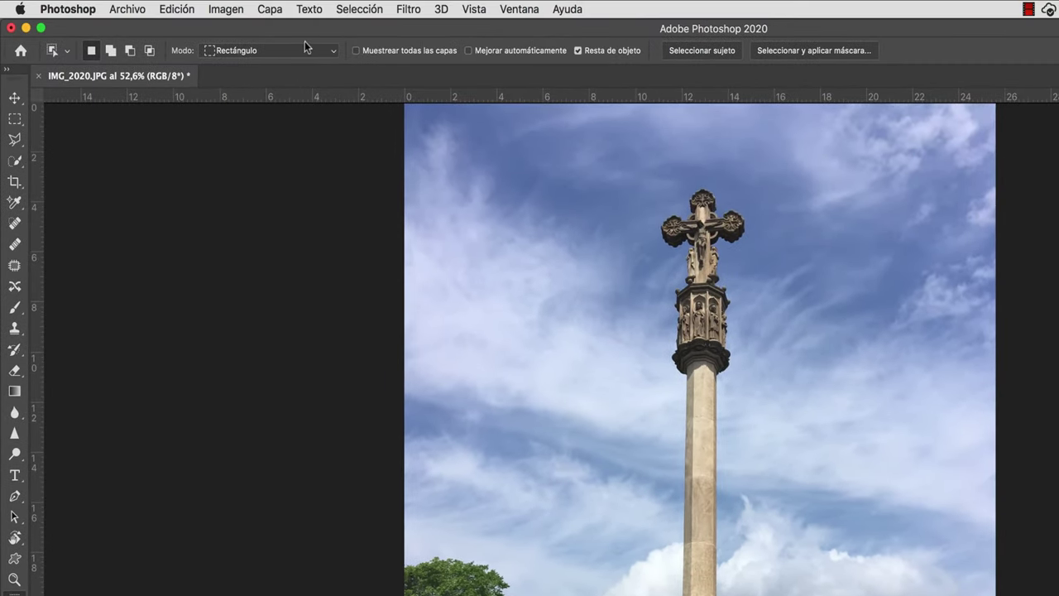
left_click(305, 48)
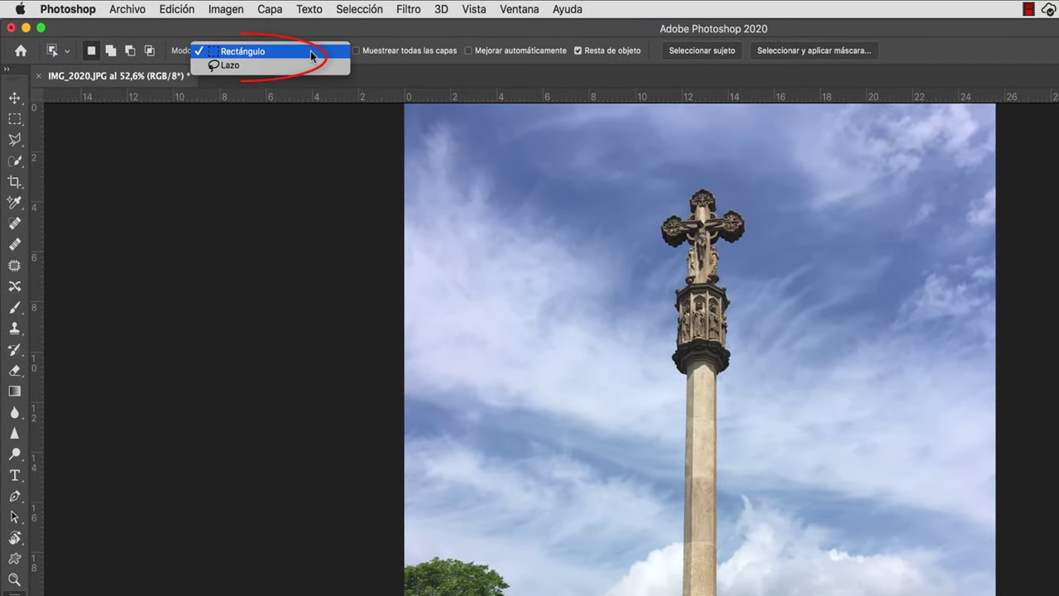
left_click(271, 66)
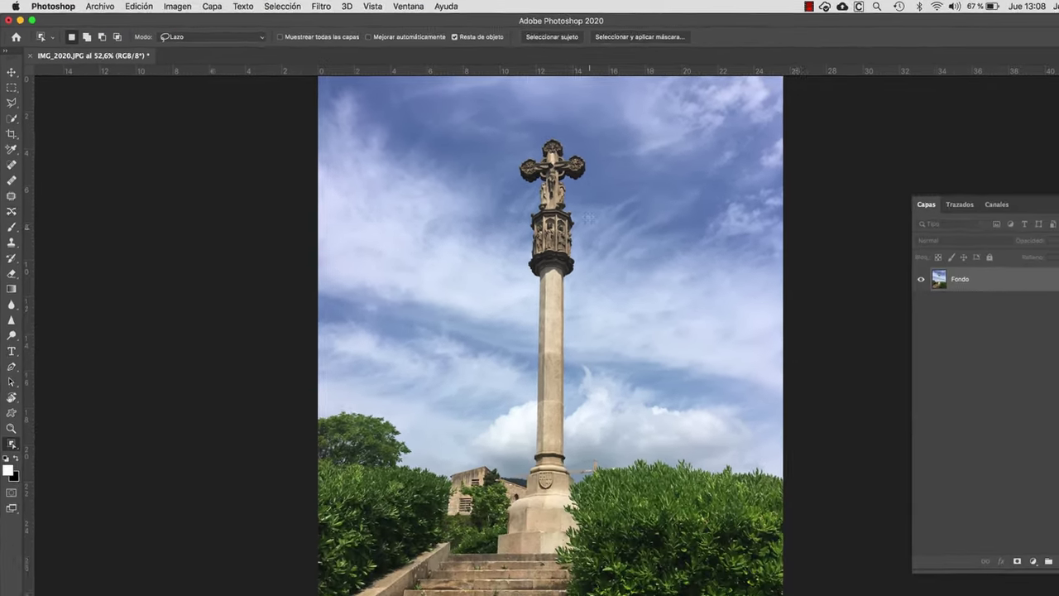
Step: Draw a loose lasso outline around the cross and down the column to its base
left_click_drag(589, 217, 563, 143)
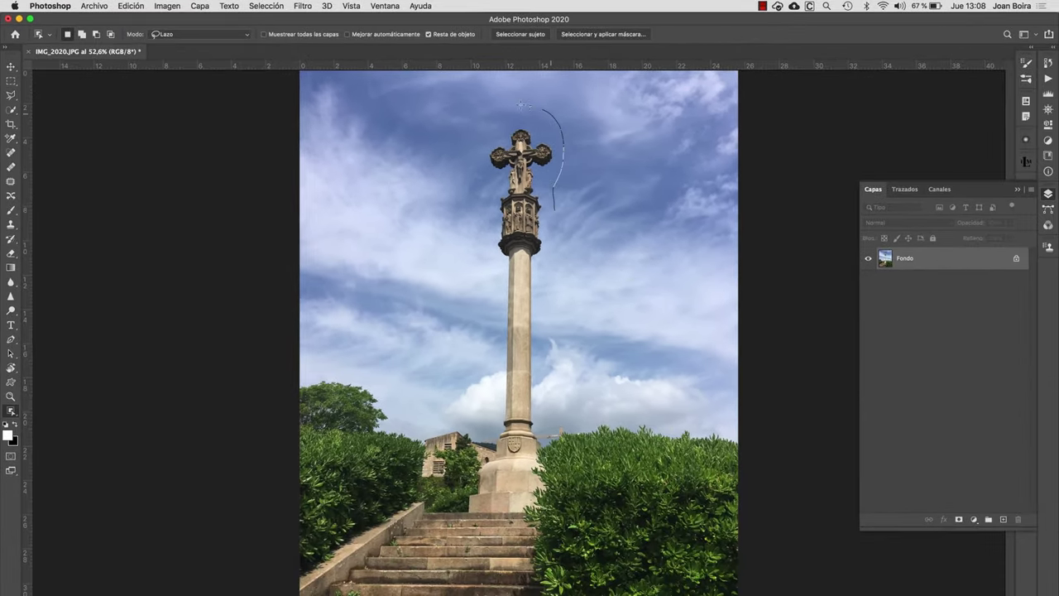
left_click_drag(520, 104, 480, 147)
mouse_move(480, 241)
left_mouse_down()
mouse_move(487, 335)
mouse_move(465, 500)
mouse_move(468, 515)
mouse_move(536, 510)
mouse_move(556, 470)
mouse_move(555, 197)
left_mouse_up()
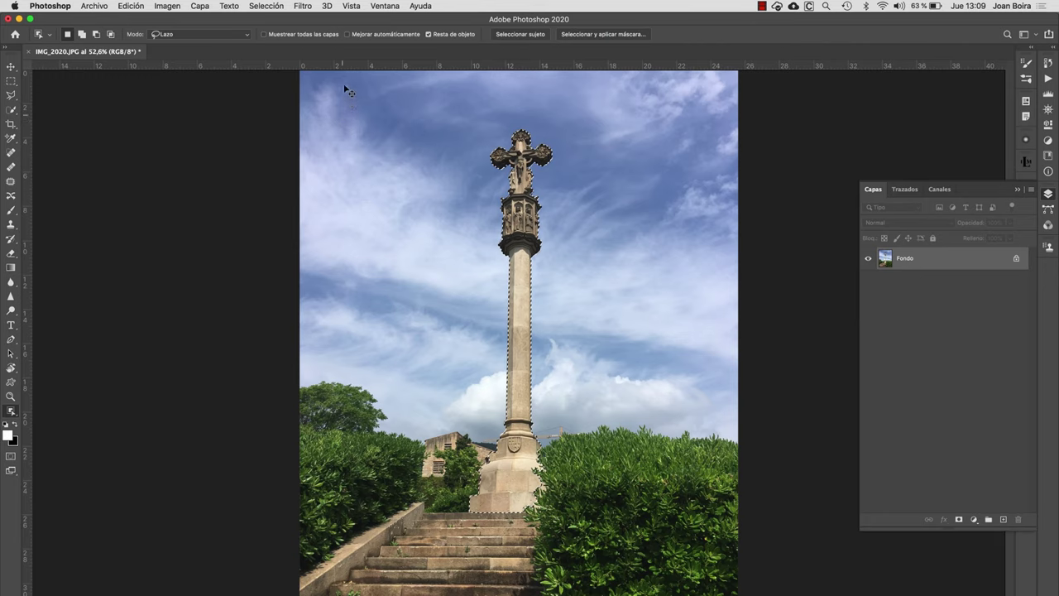
Step: Deselect, switch Object Selection to Rectángulo, and box the cross from top to column base
left_click(267, 7)
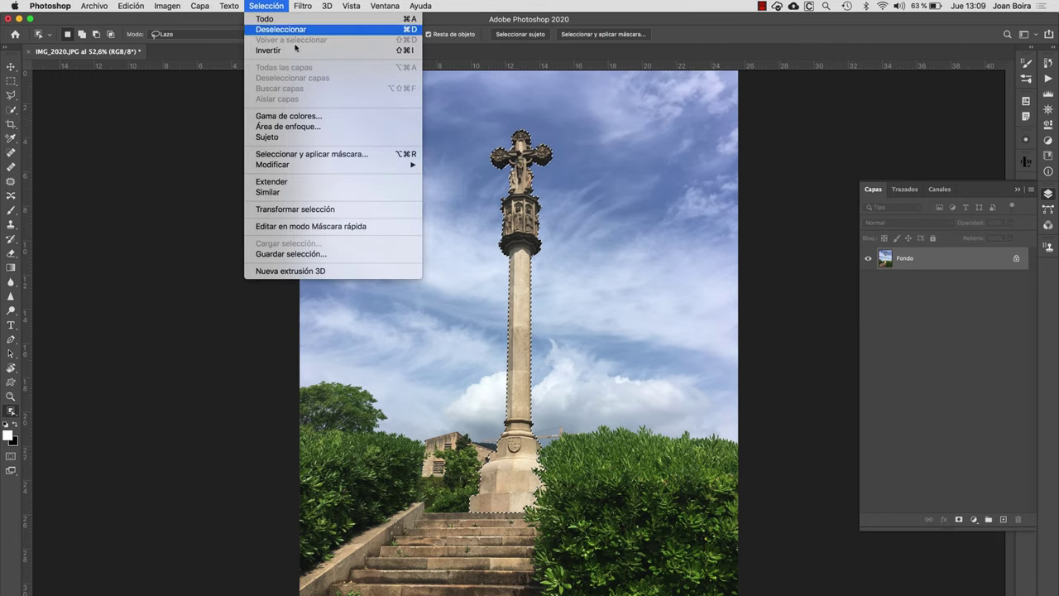
left_click(278, 29)
left_click(228, 35)
left_click(231, 26)
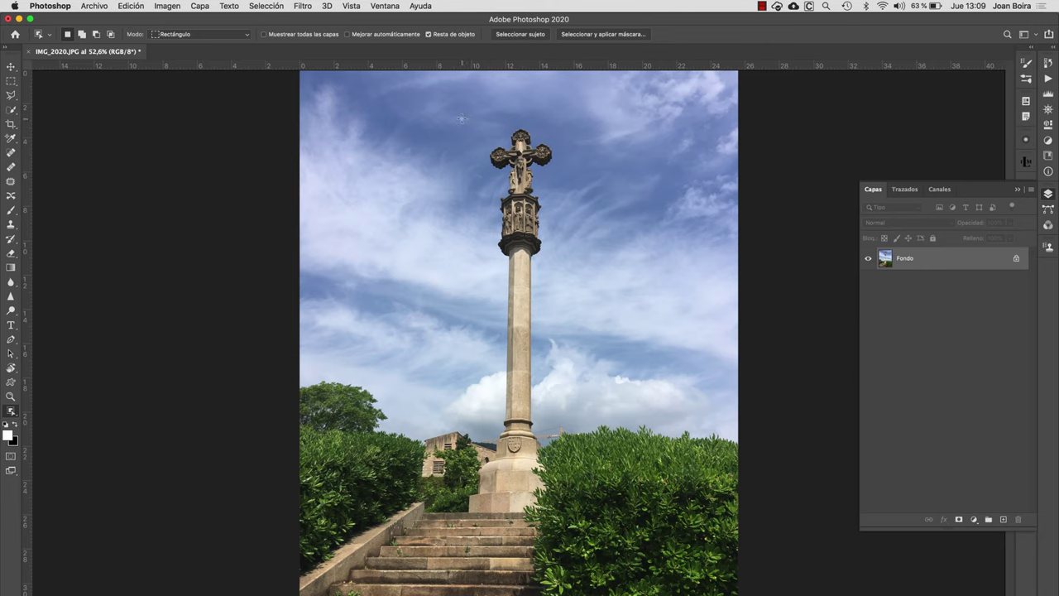
left_click_drag(460, 118, 565, 521)
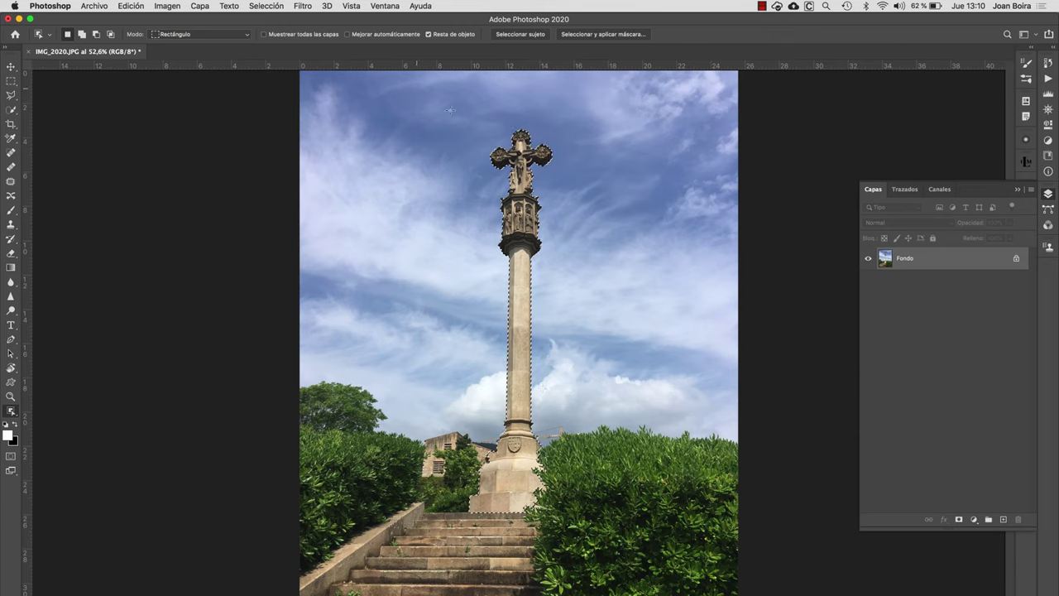
Step: Expand the column selection by 10 píxeles with Selección > Modificar > Expandir
left_click(276, 6)
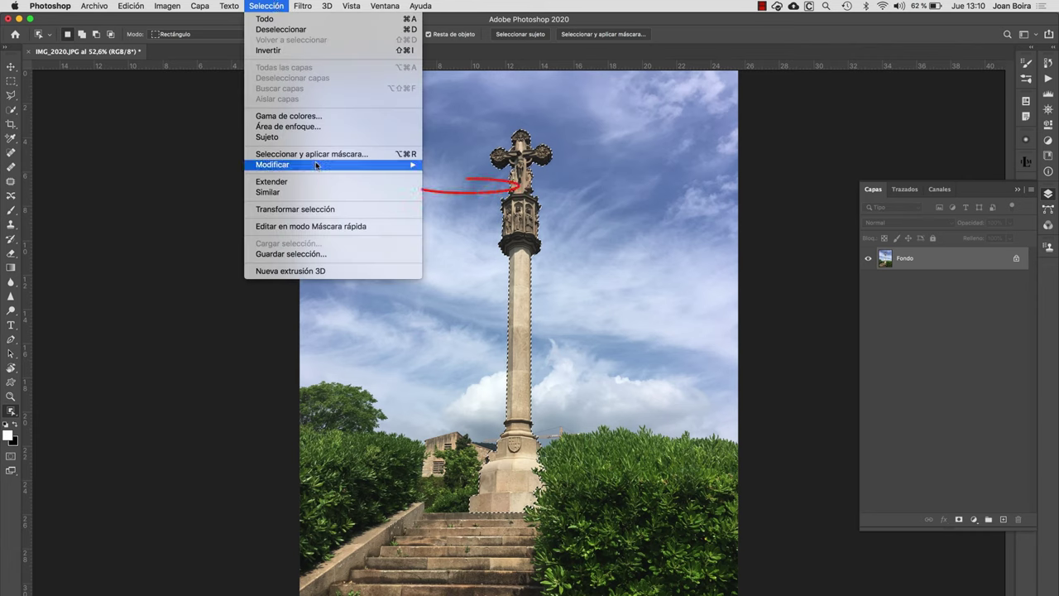
mouse_move(273, 164)
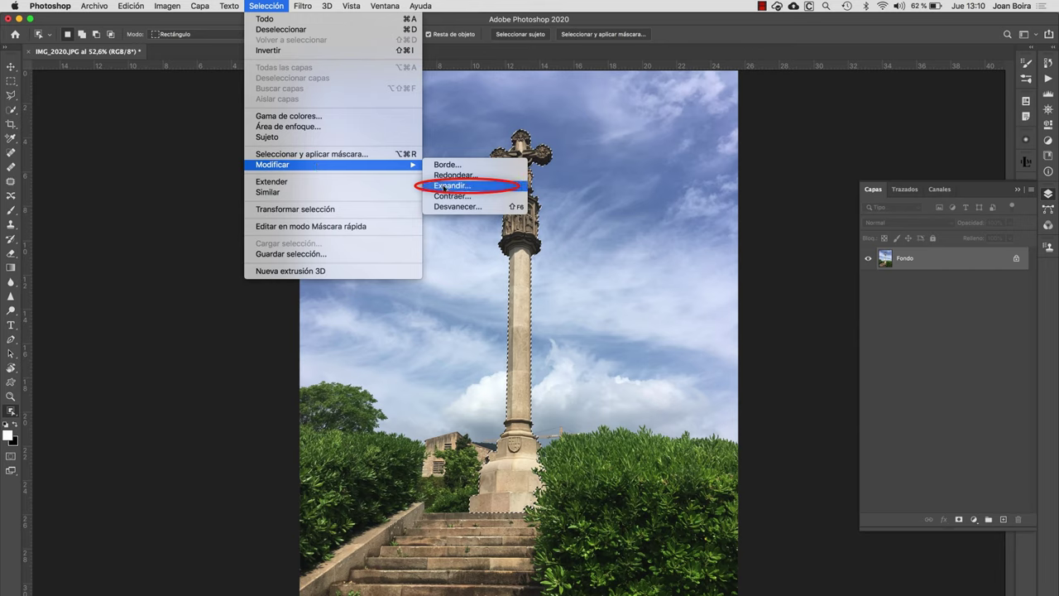
left_click(444, 188)
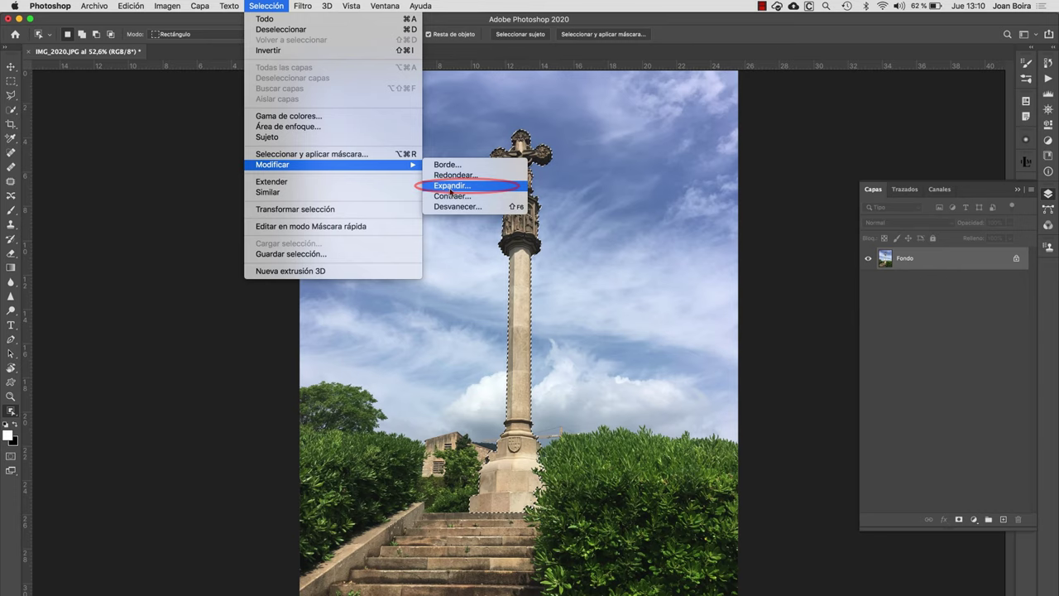
left_click(450, 187)
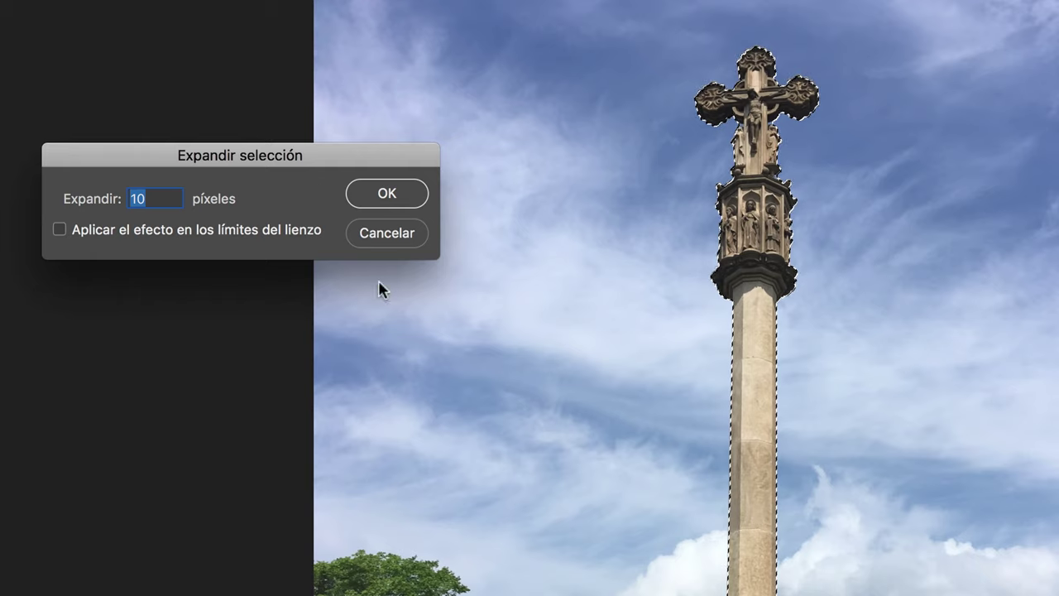
left_click(376, 197)
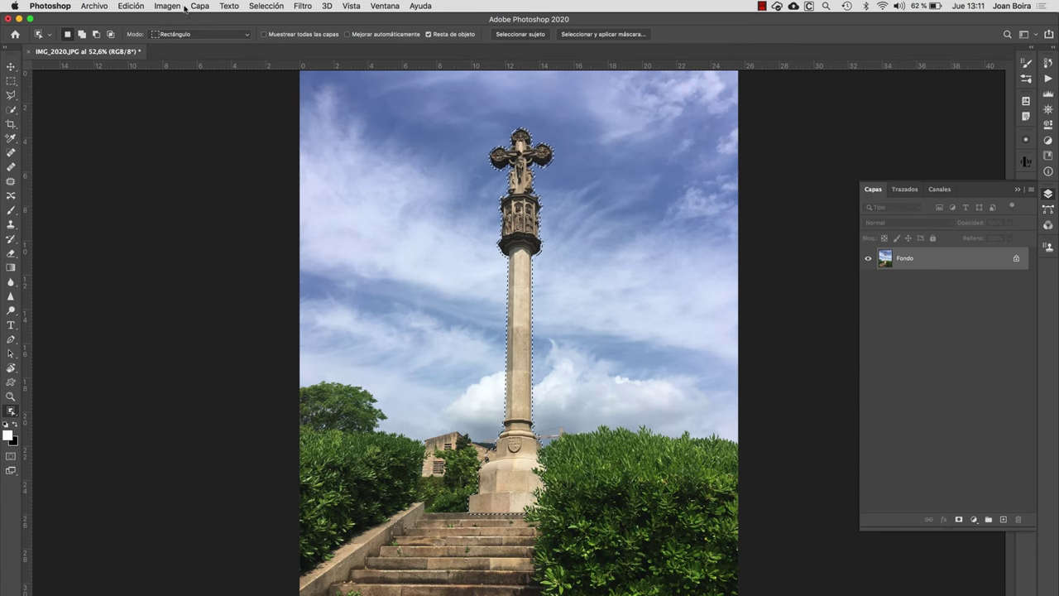
Step: Open the Edición menu to reach Relleno según el contenido
left_click(132, 6)
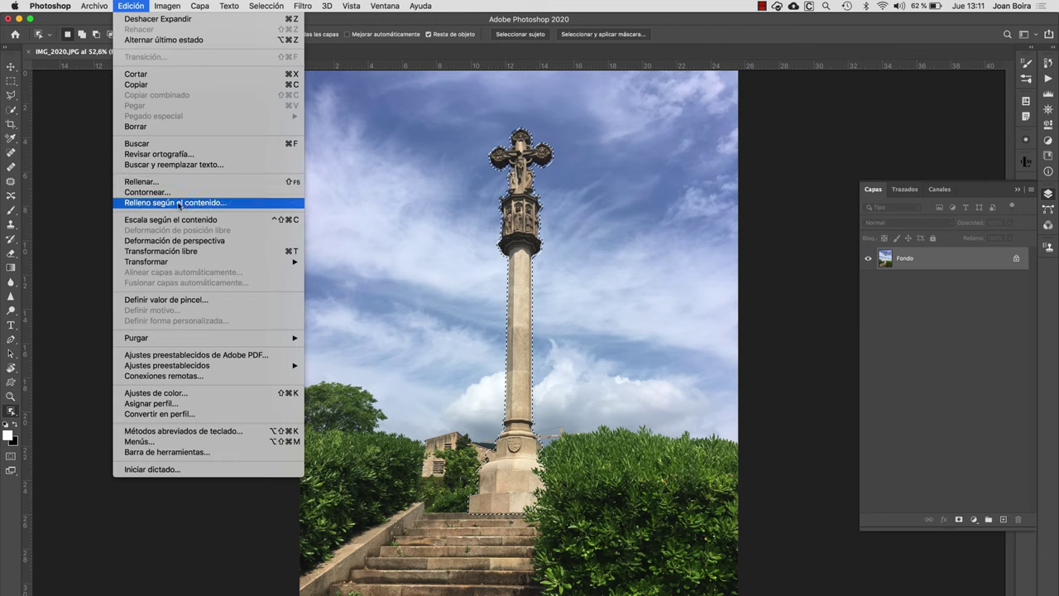
Step: Launch Content-Aware Fill, dismiss the tip, and set the sampling area to Automático
left_click(186, 207)
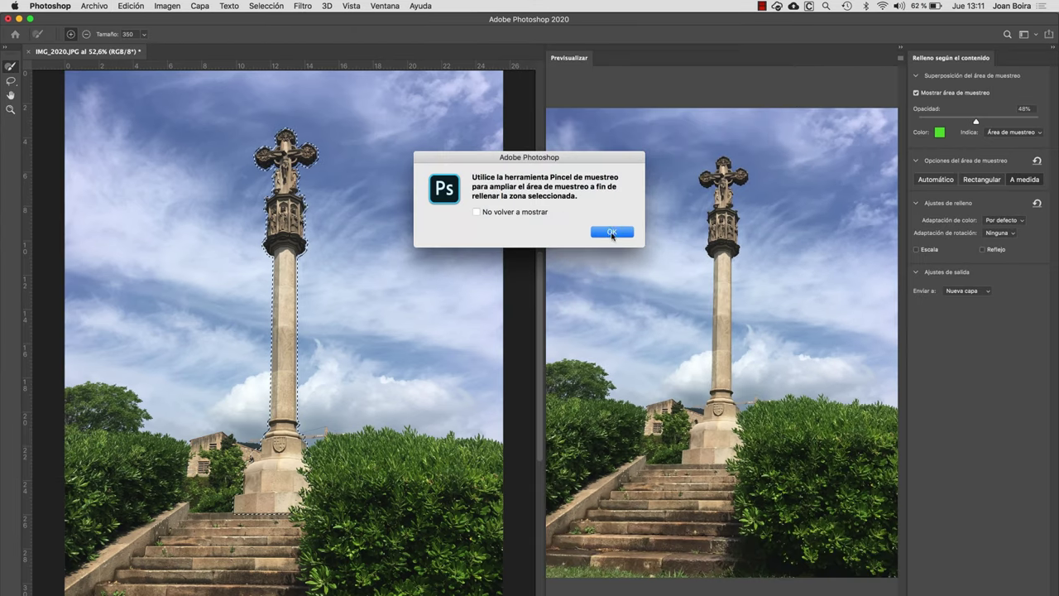
left_click(612, 234)
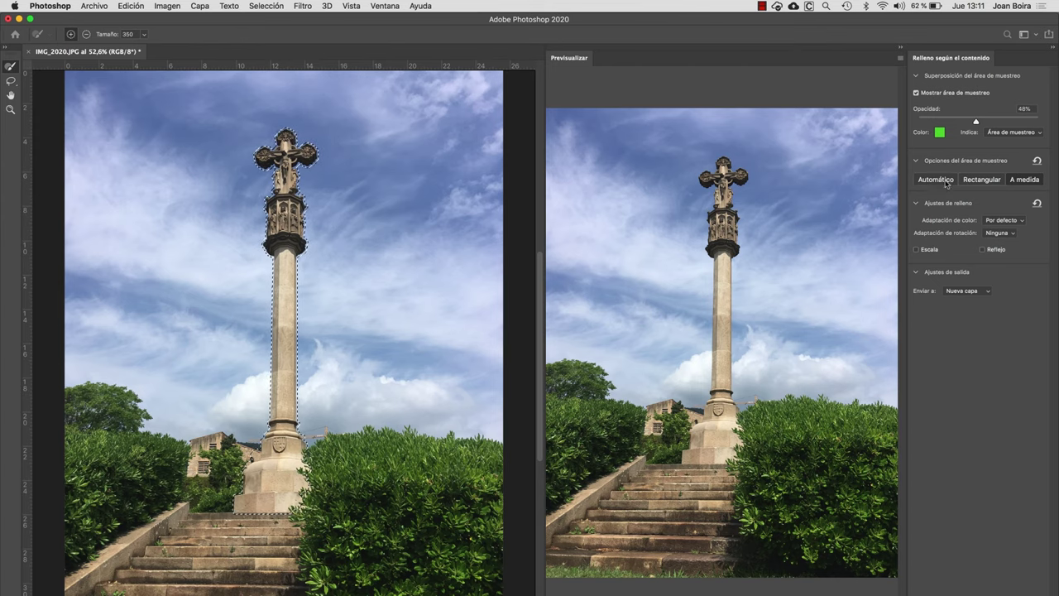
left_click(937, 180)
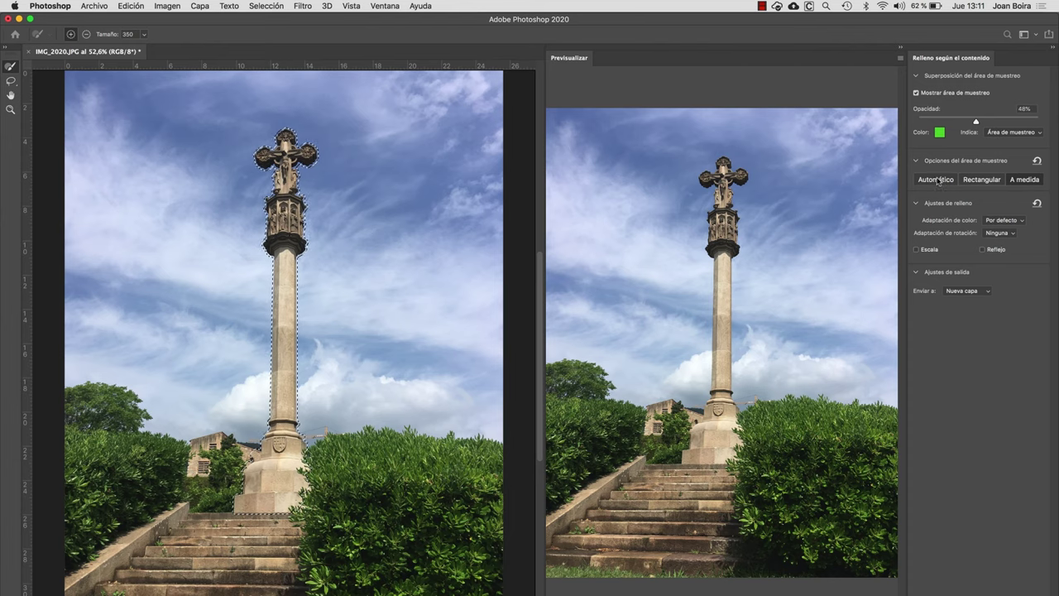
left_click(1038, 181)
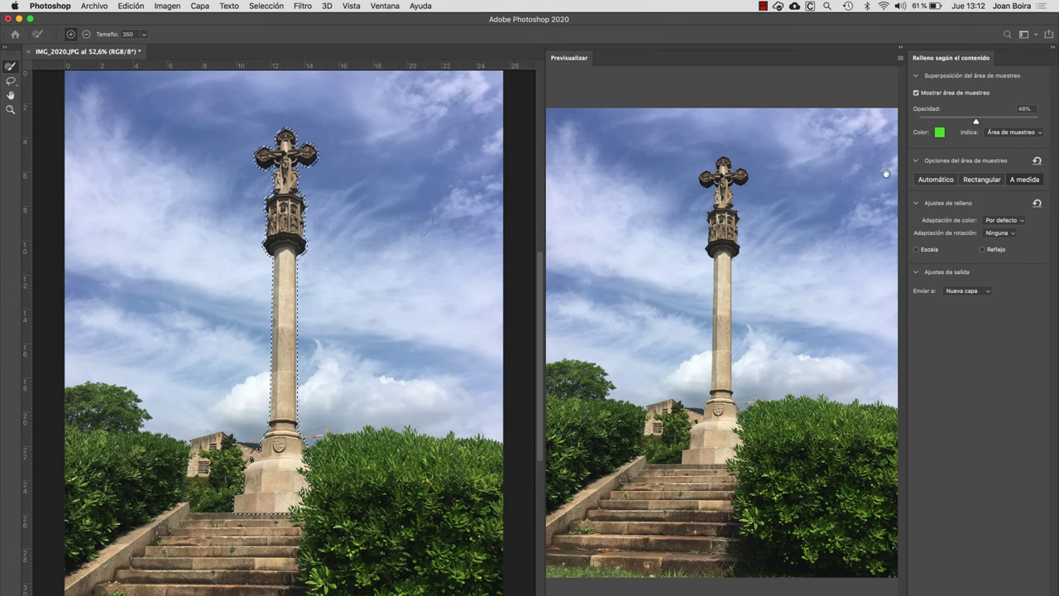
left_click(936, 180)
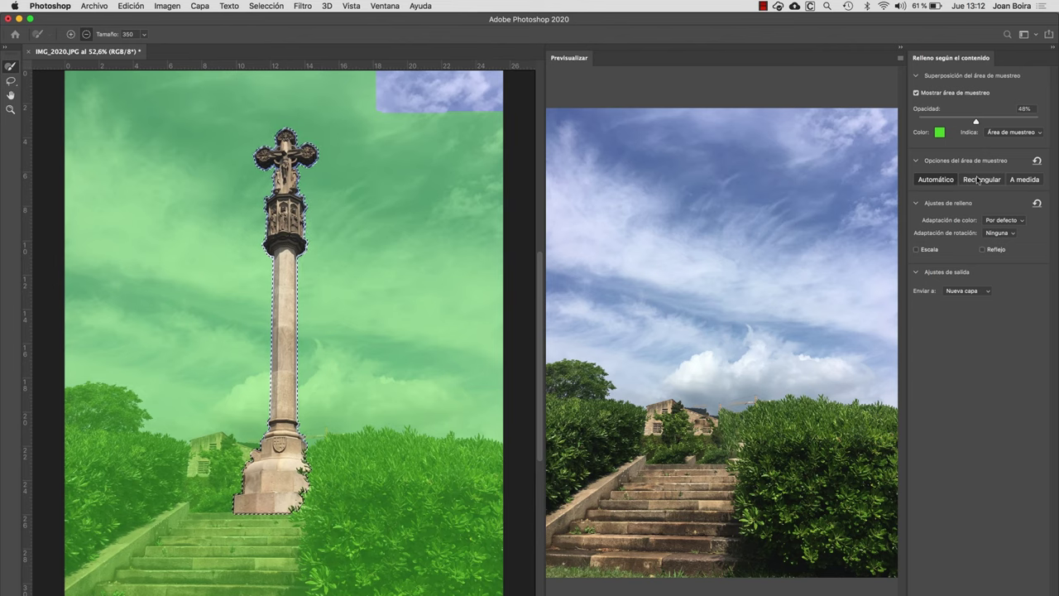
Step: Set the Content-Aware Fill sampling area option to Rectangular
left_click(944, 180)
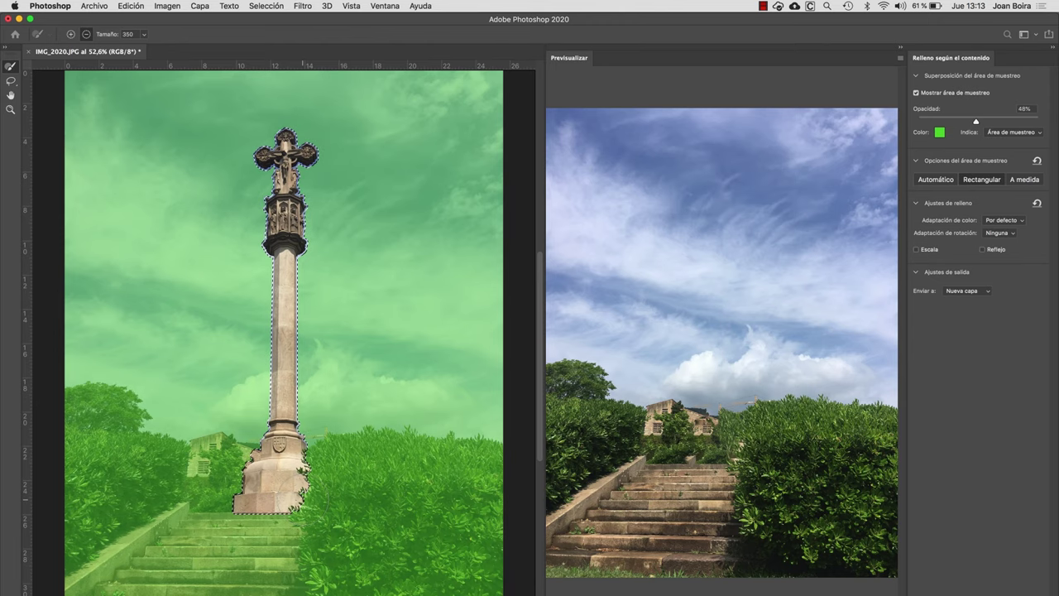
Step: Switch the sampling area to A medida and close the sampling-brush notice
left_click(1025, 180)
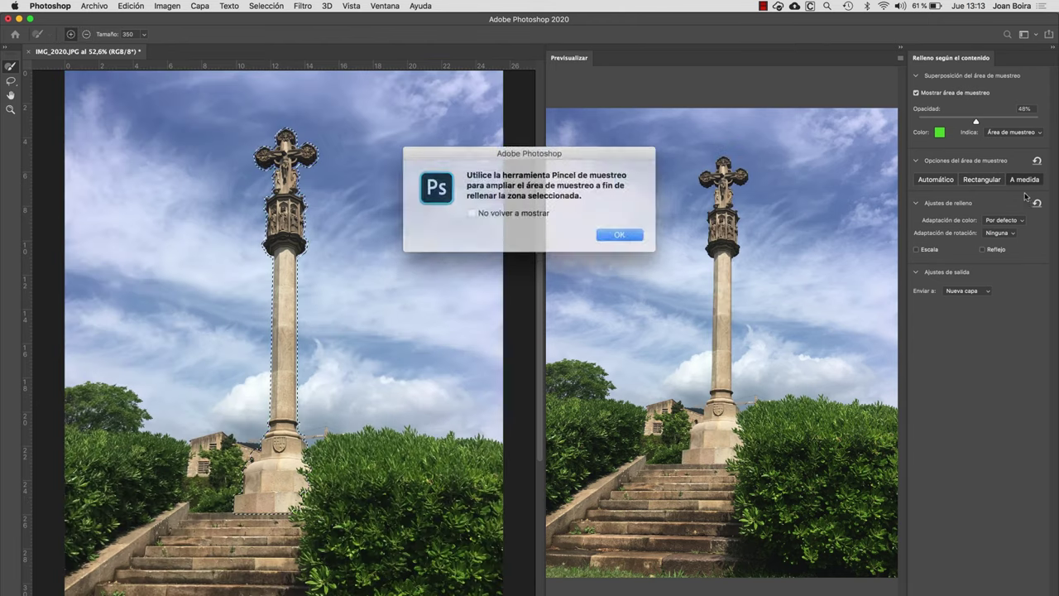
left_click(616, 232)
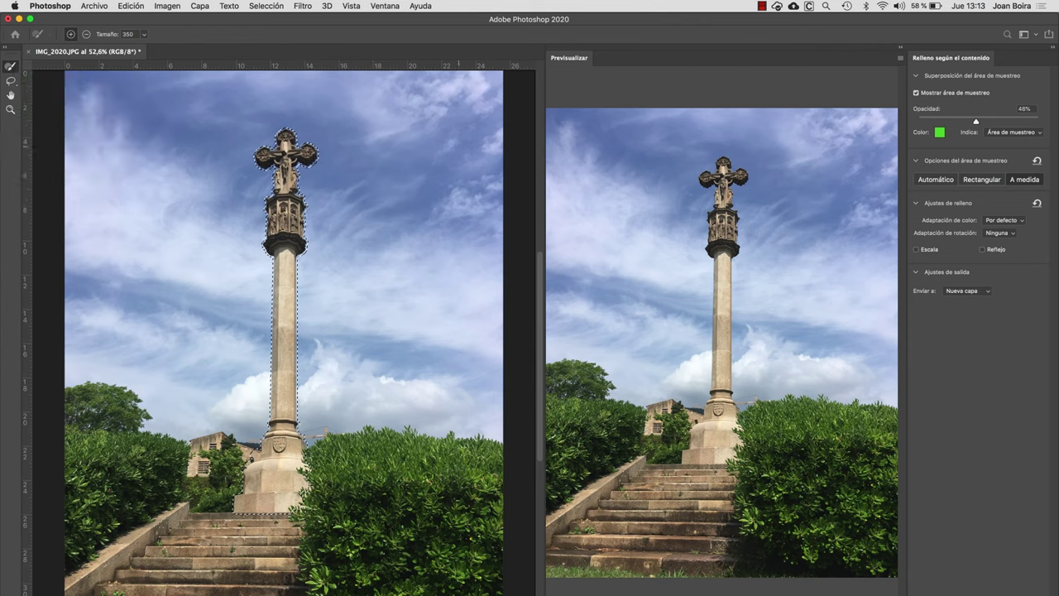
Step: Paint the sampling area over the sky and hedge to the right of the cross
mouse_move(343, 95)
left_mouse_down()
mouse_move(472, 95)
mouse_move(396, 157)
mouse_move(402, 273)
mouse_move(378, 446)
mouse_move(362, 488)
mouse_move(364, 538)
mouse_move(488, 526)
mouse_move(461, 339)
mouse_move(476, 157)
left_mouse_up()
mouse_move(480, 410)
left_mouse_down()
mouse_move(414, 496)
mouse_move(396, 497)
mouse_move(430, 298)
mouse_move(406, 284)
mouse_move(377, 405)
mouse_move(354, 281)
mouse_move(348, 91)
left_mouse_up()
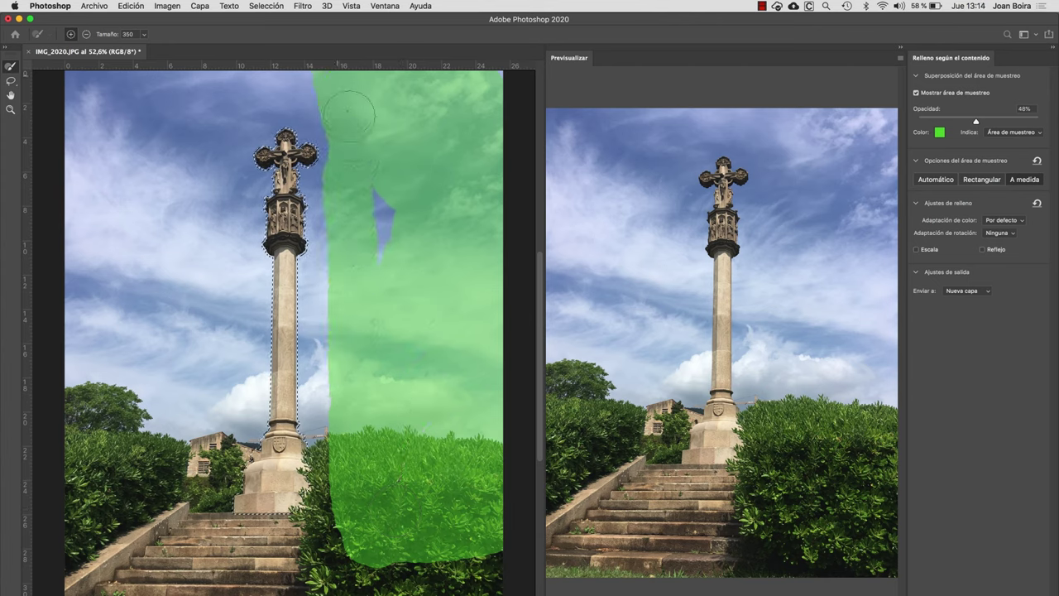
left_click_drag(364, 133, 386, 294)
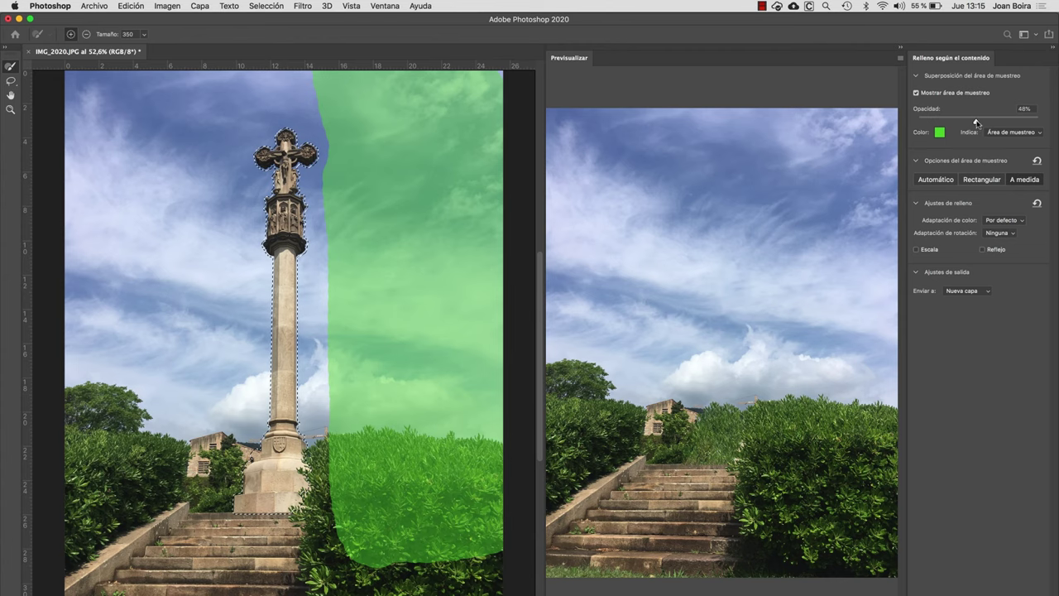
Step: Lower the green overlay's opacity and send the content-aware fill to a new layer, Fondo copia
mouse_move(977, 123)
left_mouse_down()
mouse_move(962, 122)
mouse_move(999, 126)
mouse_move(975, 124)
left_mouse_up()
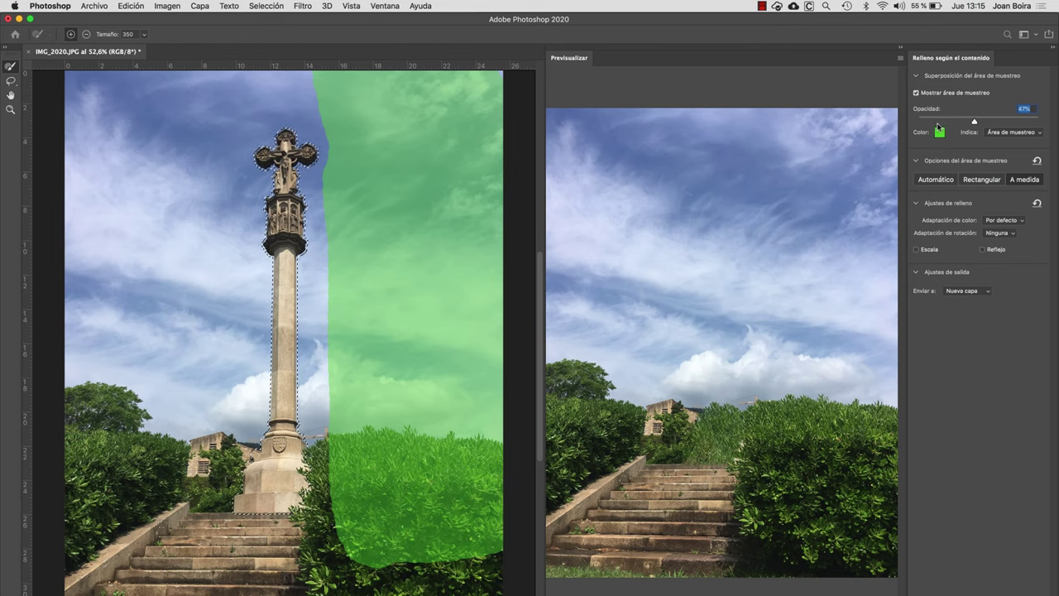
mouse_move(975, 122)
left_mouse_down()
mouse_move(990, 123)
mouse_move(972, 123)
left_mouse_up()
left_click(987, 293)
left_click(984, 279)
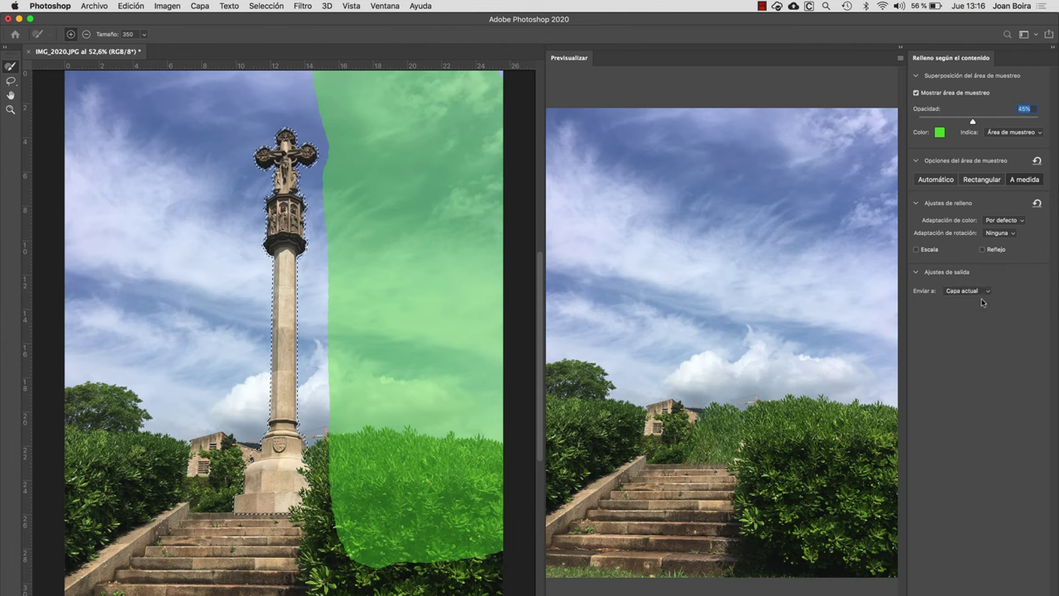
left_click(987, 292)
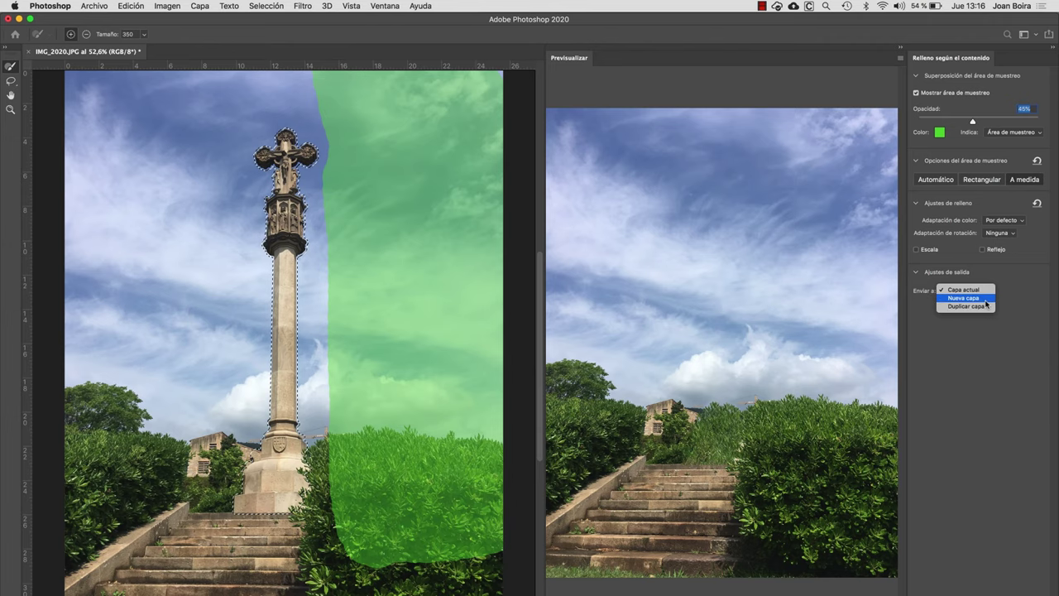
left_click(985, 300)
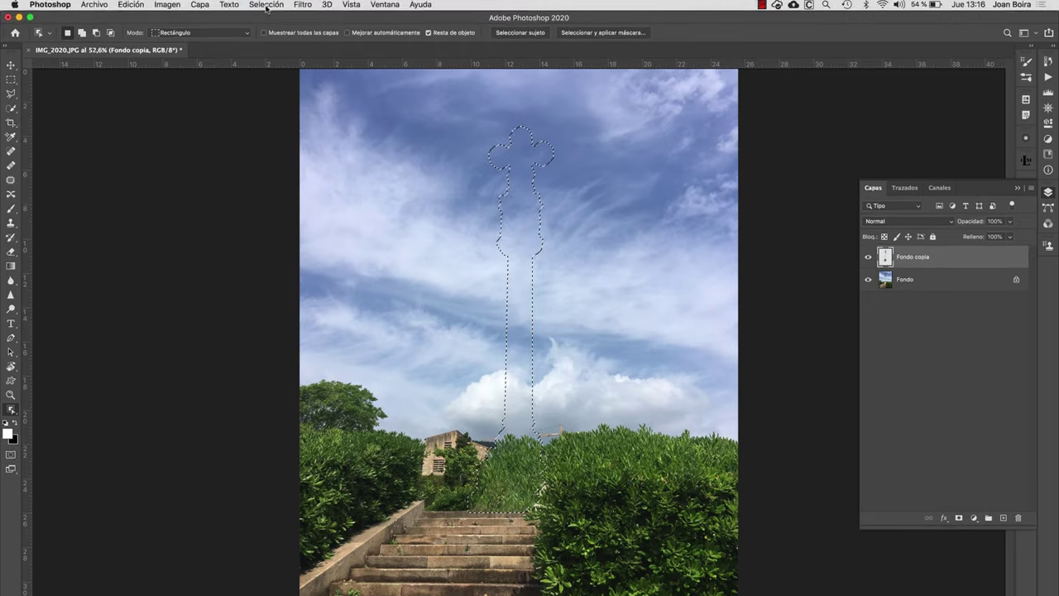
Step: Deselect, then toggle Fondo copia and Fondo visibility to compare, leaving both visible
left_click(266, 6)
left_click(271, 30)
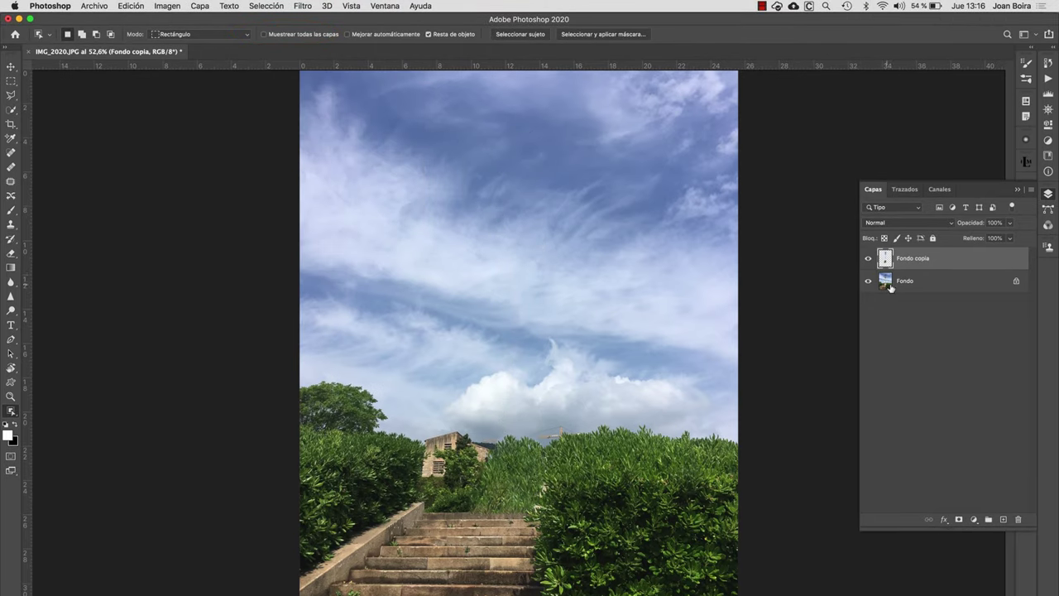
left_click(868, 258)
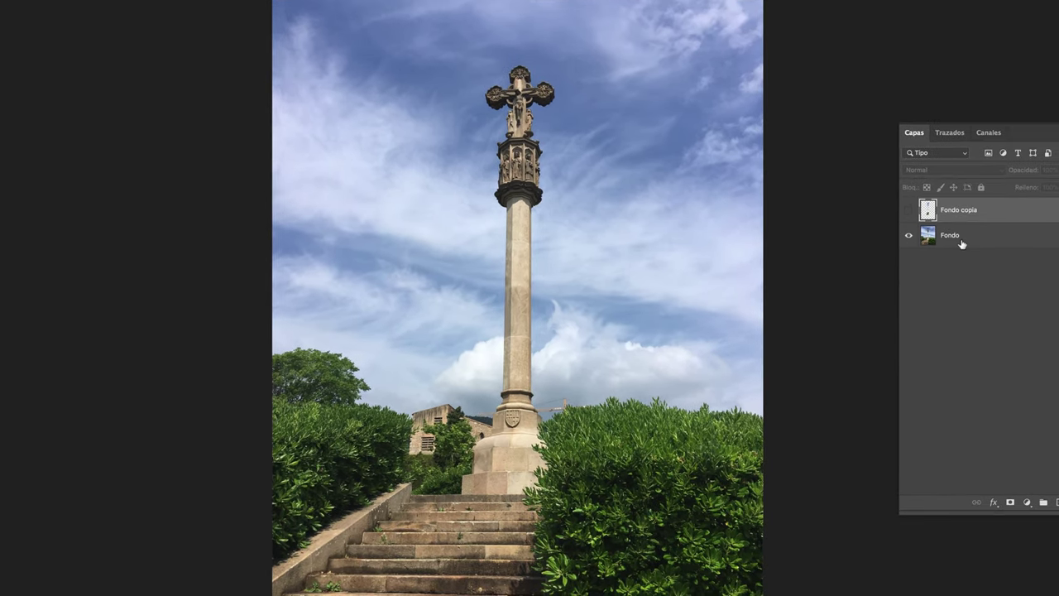
left_click(909, 209)
left_click(909, 235)
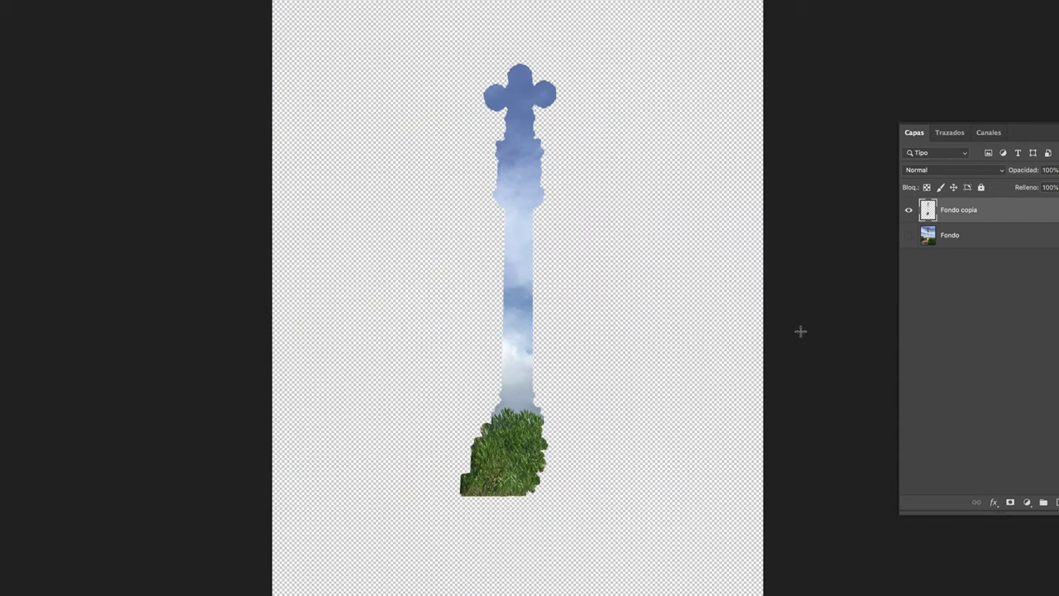
left_click(908, 235)
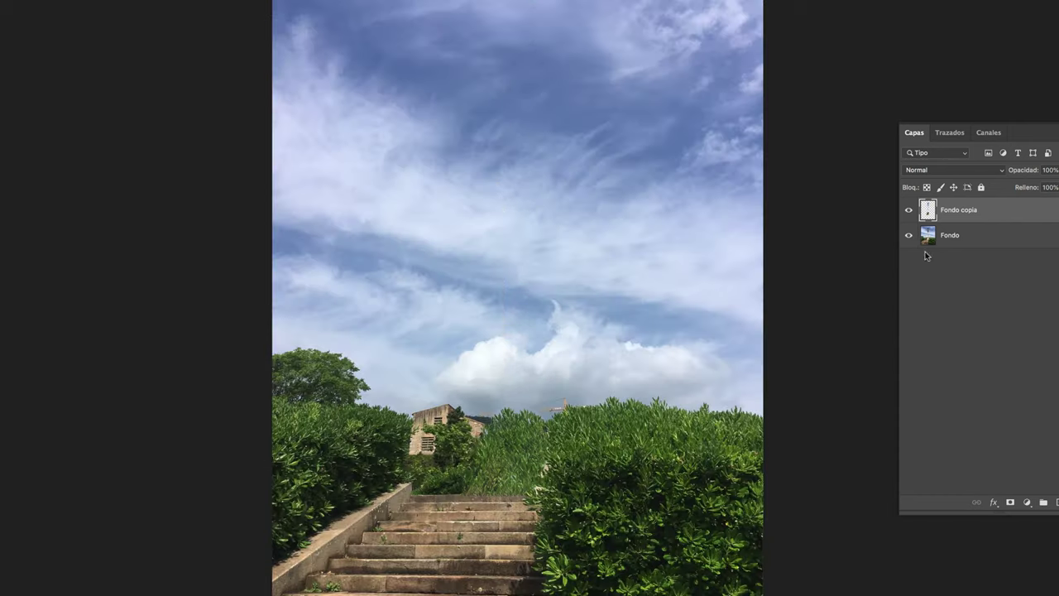